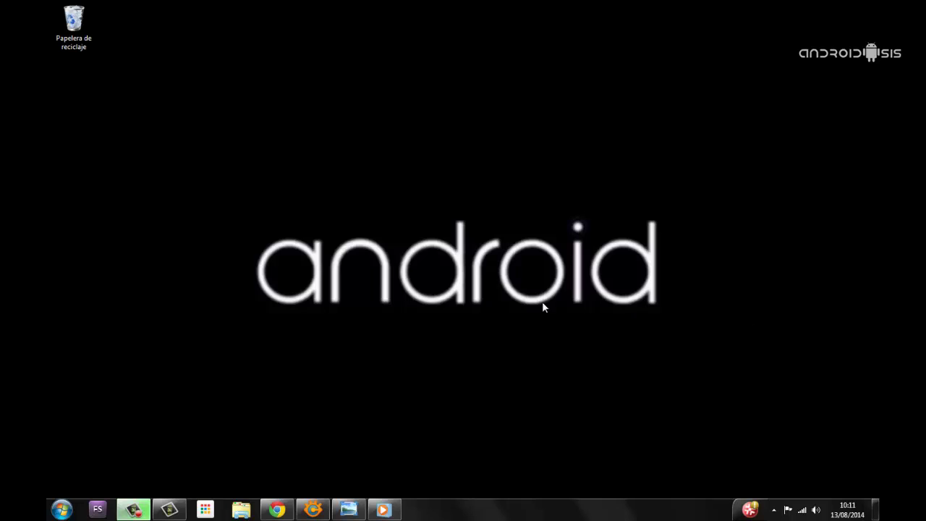
# Open Equipo from the desktop and start the wizard for adding a network location
pyautogui.click(67, 508)
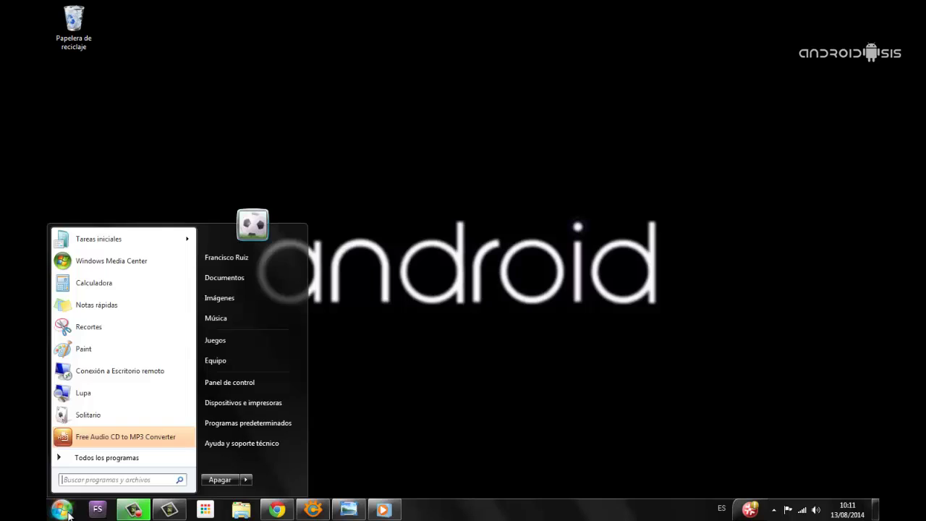
pyautogui.click(240, 363)
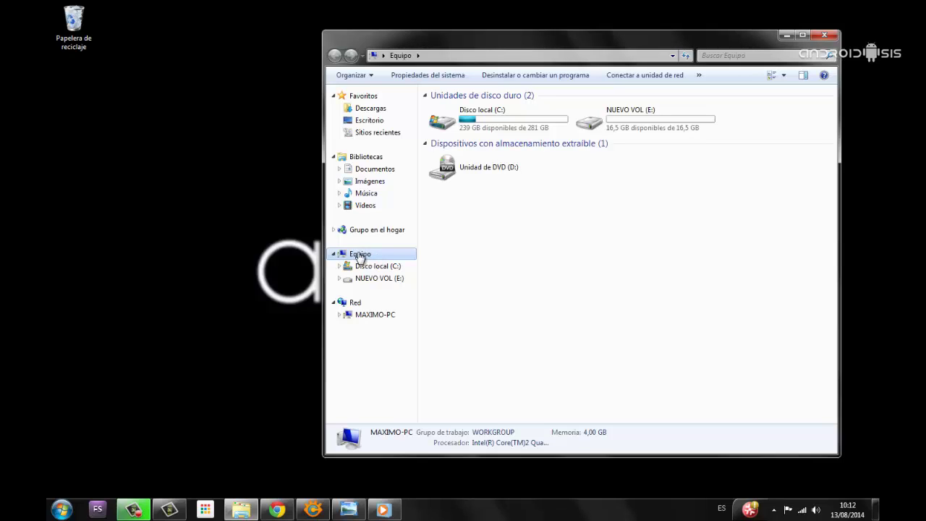
pyautogui.rightClick(359, 258)
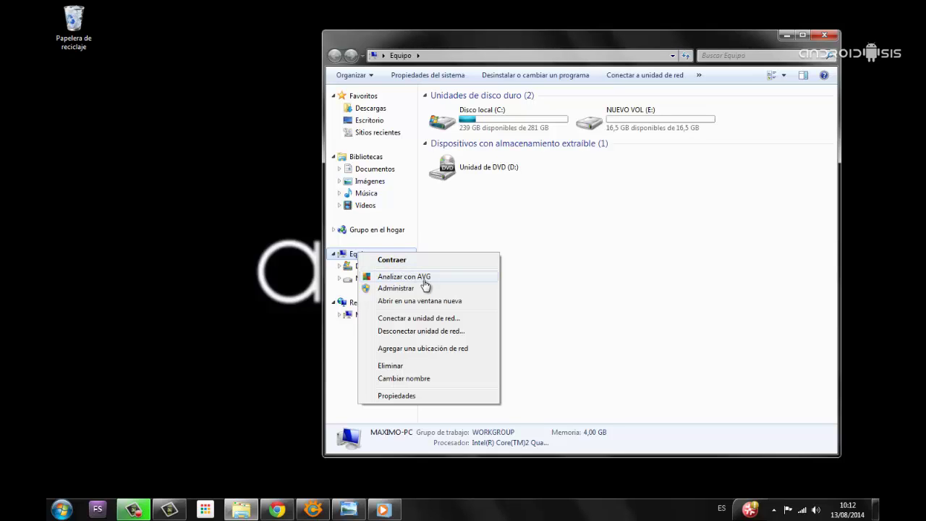
pyautogui.click(436, 354)
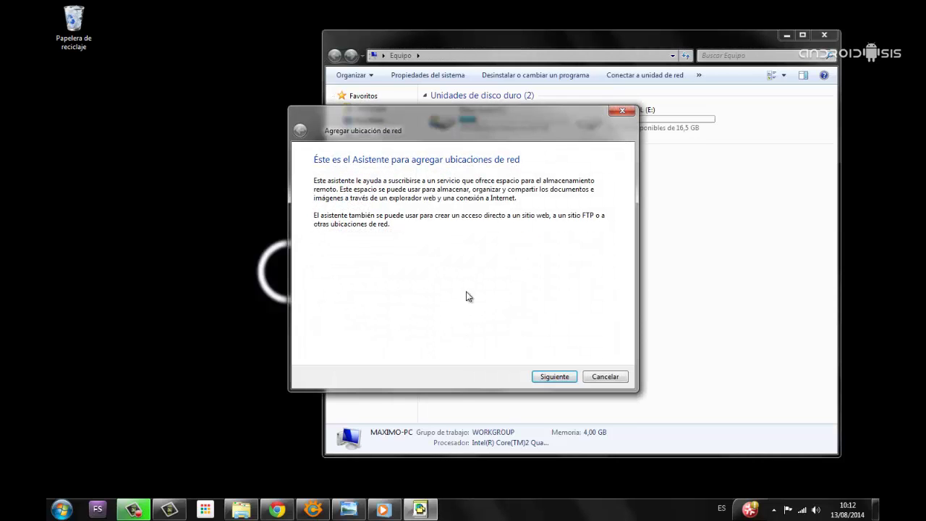
# Choose a custom network location and set its address to ftp://192.168.1.83:3721/
pyautogui.click(559, 376)
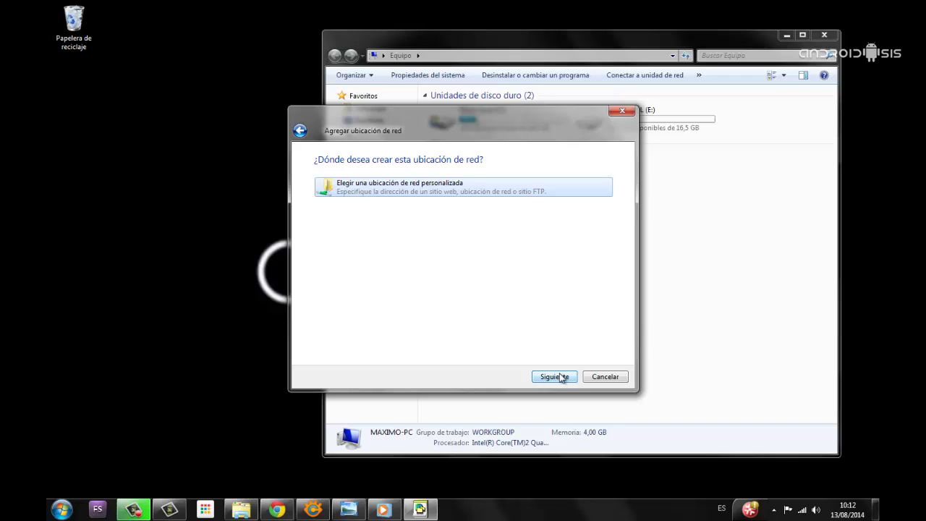
pyautogui.click(562, 376)
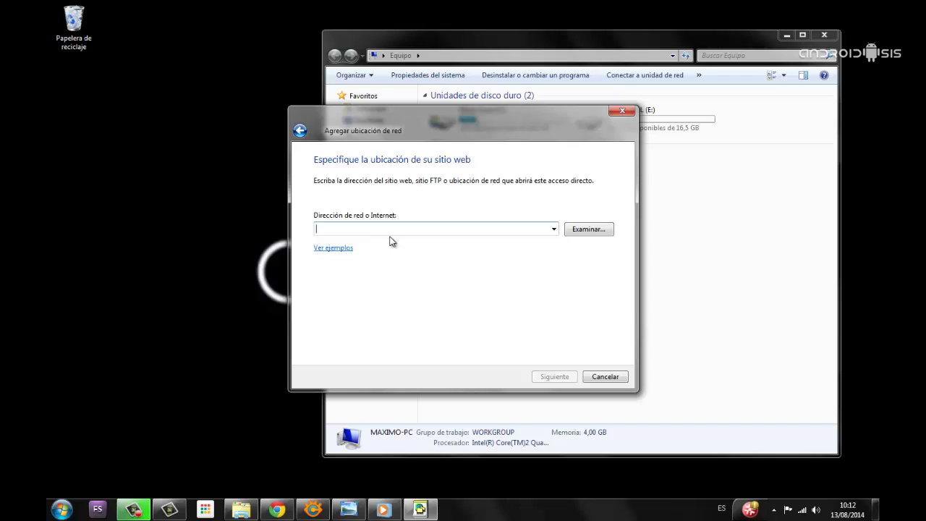
pyautogui.click(554, 229)
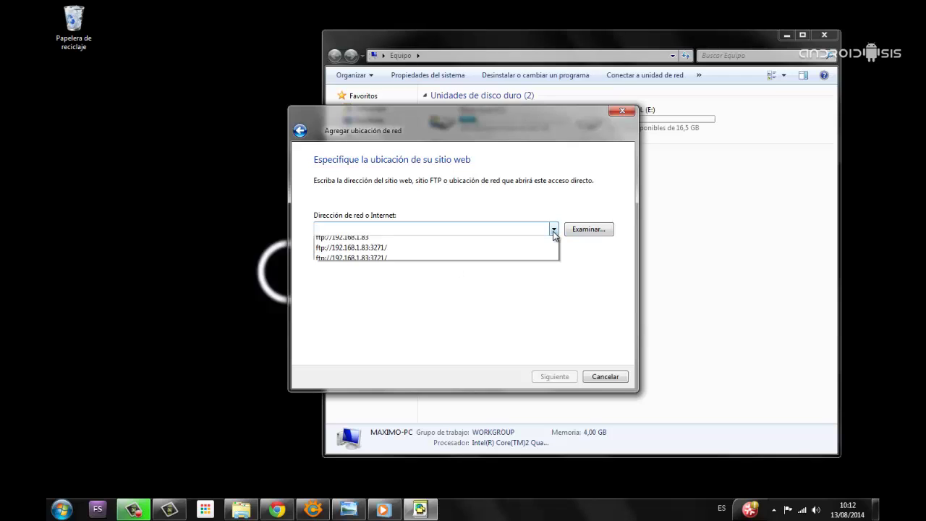
pyautogui.click(396, 262)
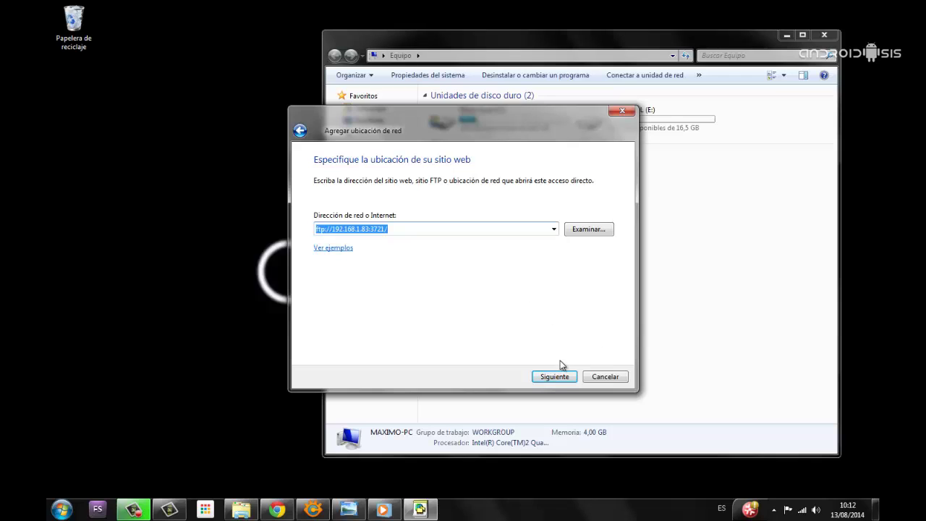
pyautogui.click(562, 381)
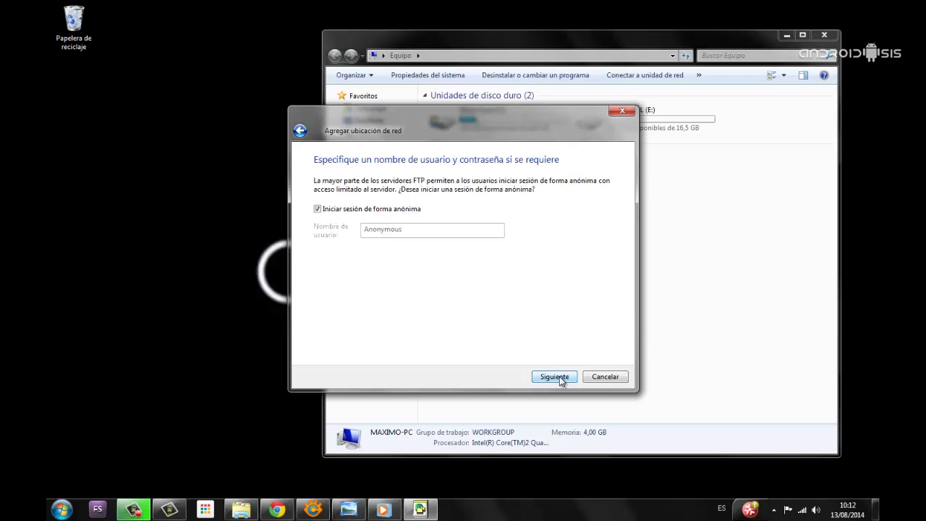
# Look at the user name login option, then choose anonymous login for the FTP server
pyautogui.click(318, 209)
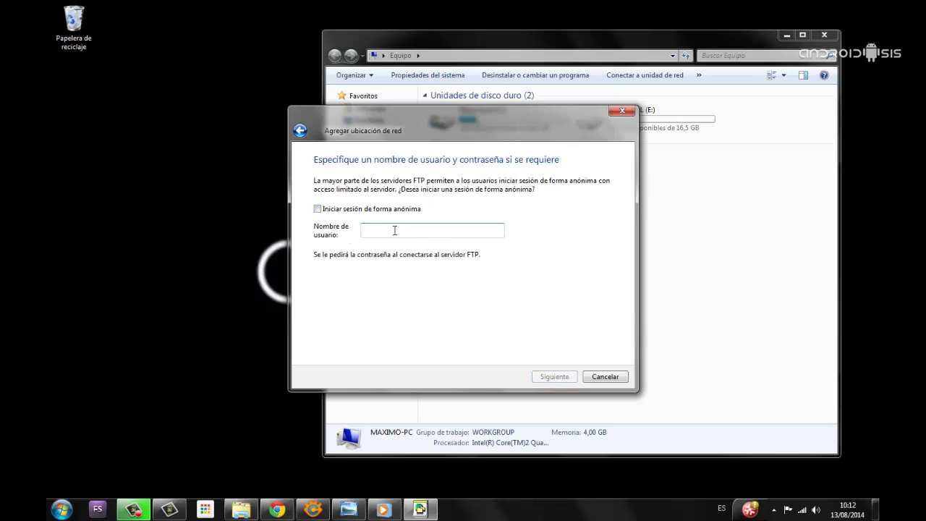
pyautogui.click(317, 209)
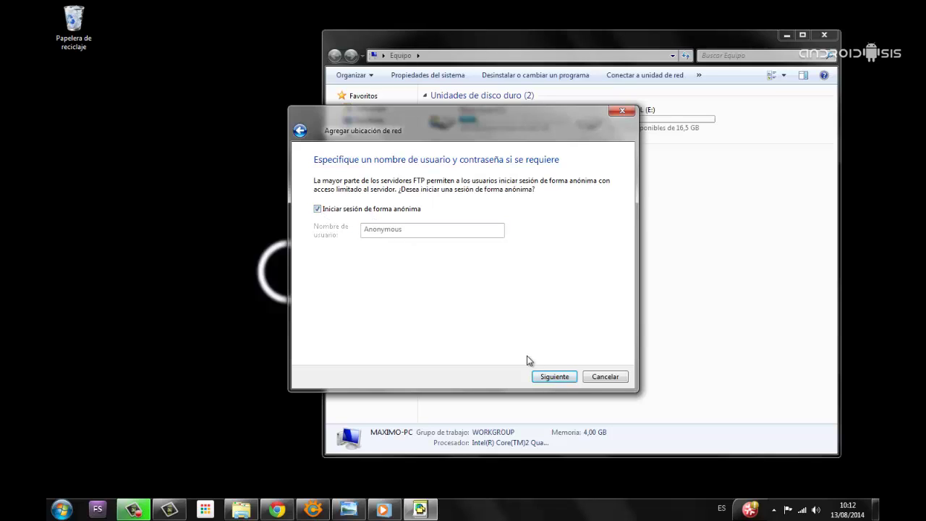
pyautogui.click(555, 376)
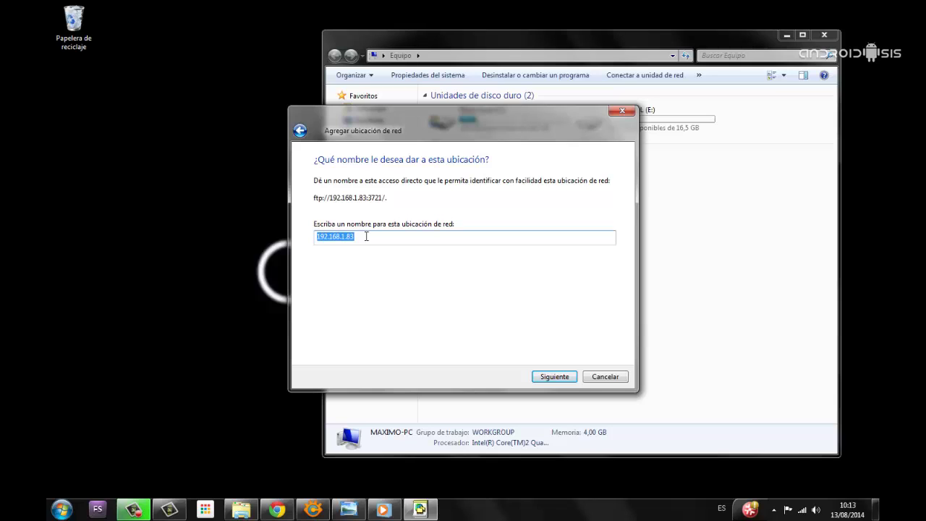
# Name the network location with the owner's first name followed by _G3 and finish the wizard with the location opened
pyautogui.write('Francisco_G3')
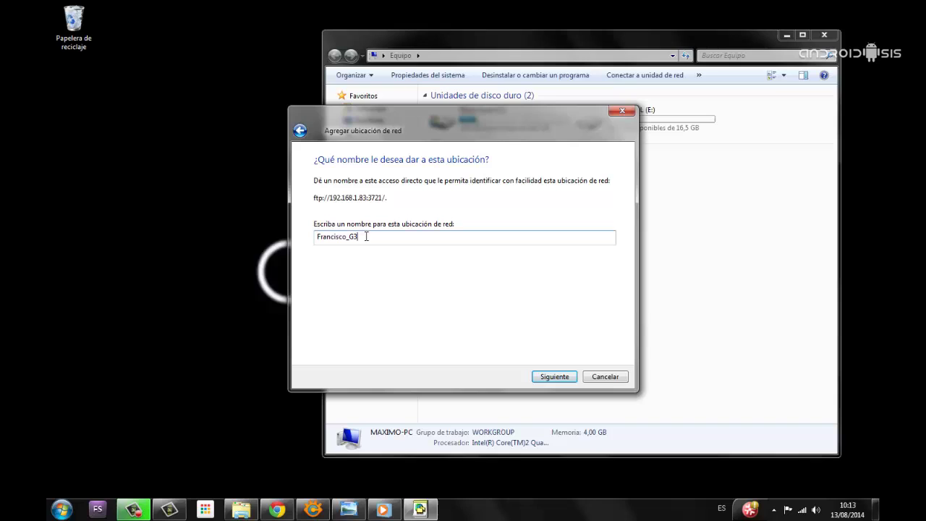
pyautogui.click(559, 377)
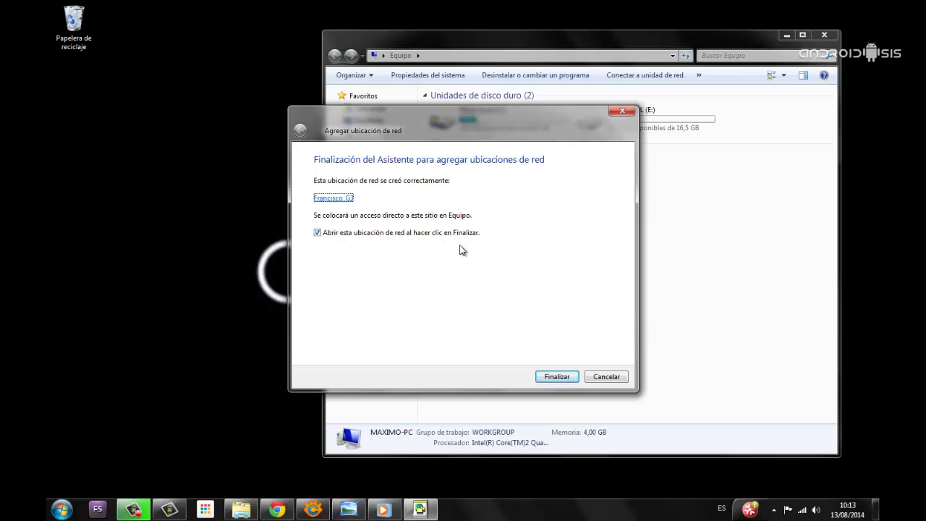
pyautogui.click(557, 377)
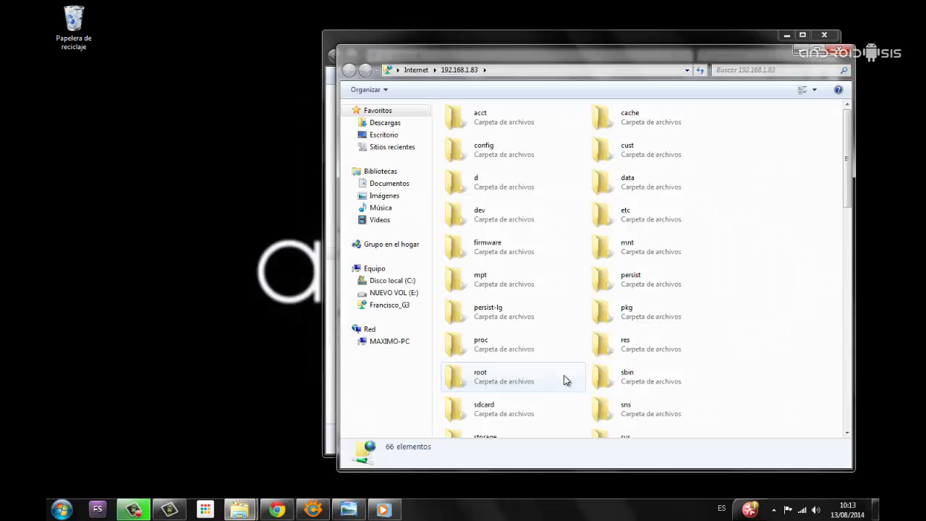
# Shift the new FTP window aside and look through the folders and files in the device's root directory
pyautogui.moveTo(673, 58); pyautogui.dragTo(618, 53)
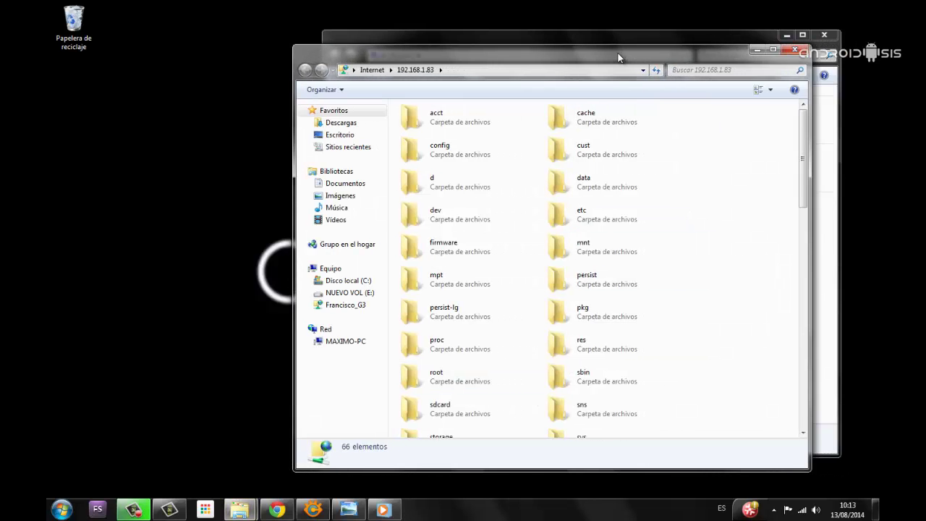
pyautogui.scroll(-6, 647, 209)
pyautogui.scroll(6, 653, 276)
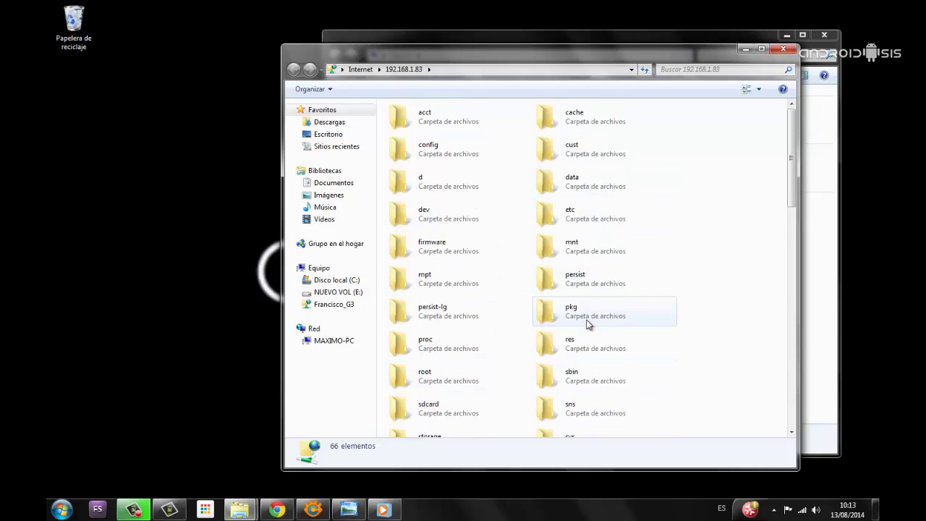
pyautogui.scroll(-10, 586, 268)
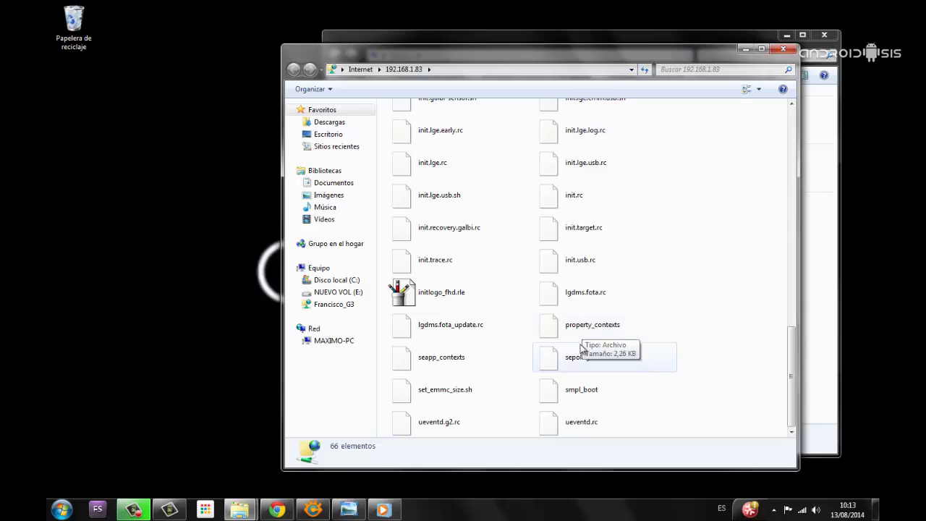
pyautogui.scroll(10, 579, 340)
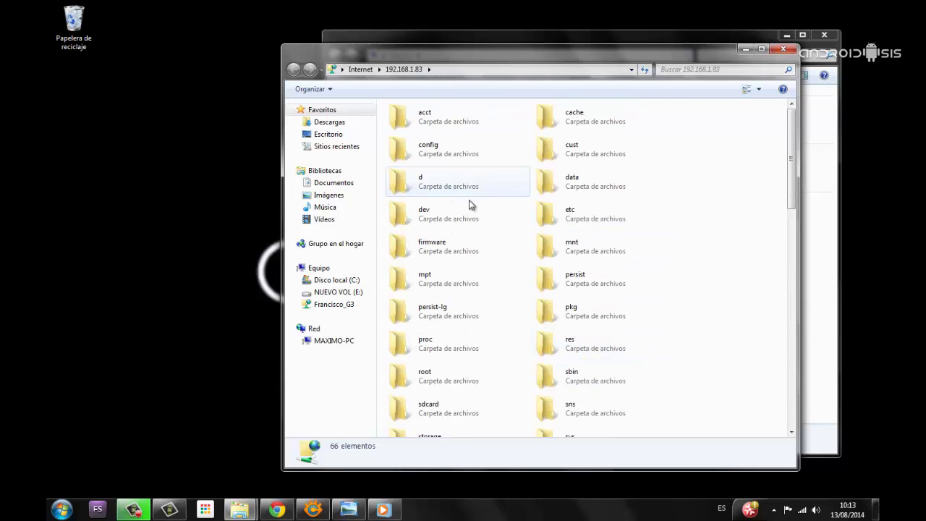
pyautogui.scroll(-1, 612, 256)
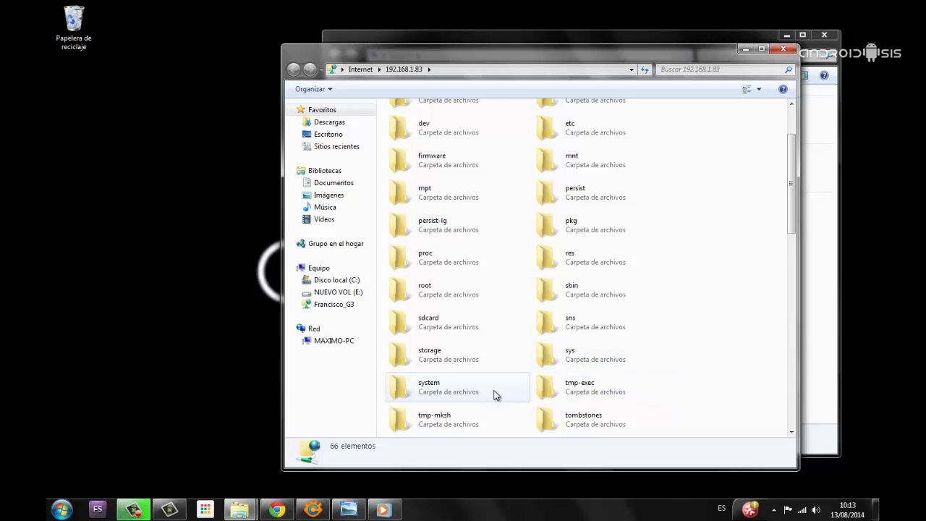
# Open the sdcard folder and look through its contents
pyautogui.doubleClick(446, 325)
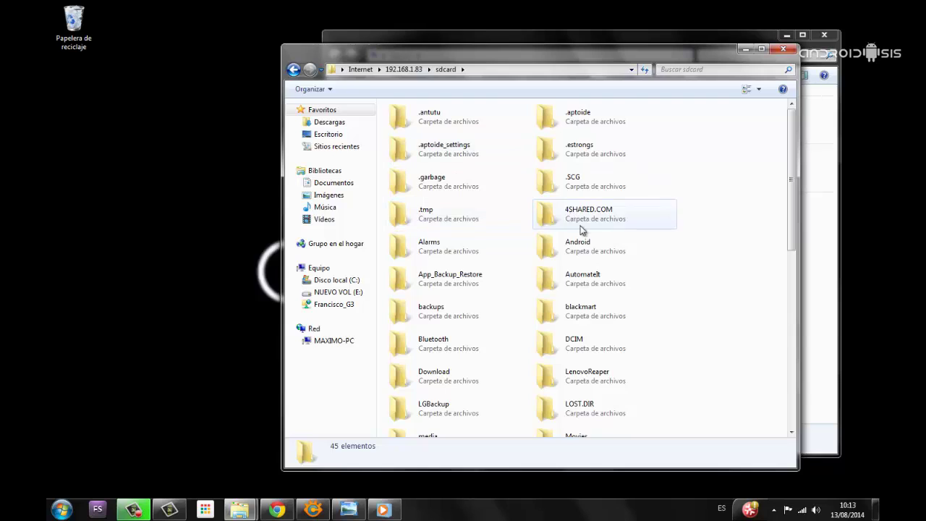
pyautogui.scroll(-5, 592, 325)
pyautogui.scroll(5, 589, 328)
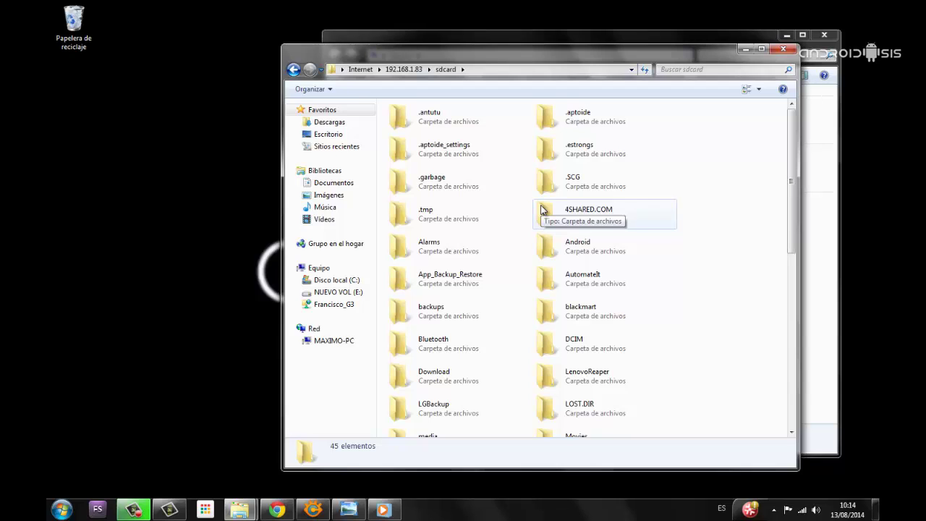
# Open the device's new network location from Equipo and examine its root folders and files
pyautogui.click(319, 270)
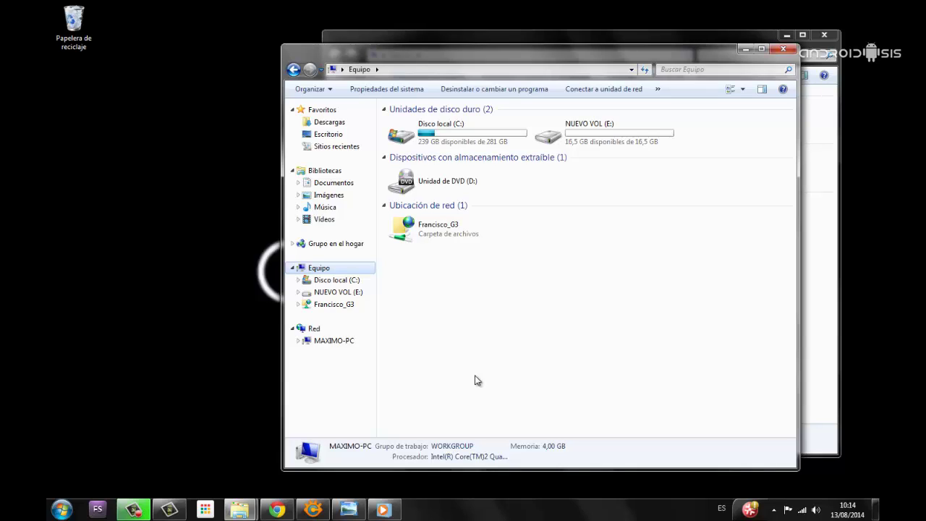
pyautogui.doubleClick(440, 239)
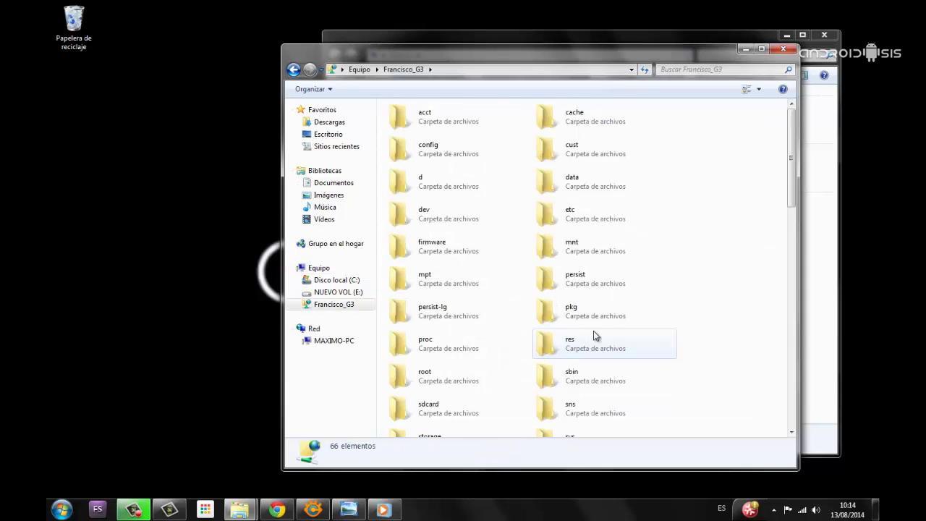
pyautogui.scroll(-3, 594, 341)
pyautogui.scroll(1, 604, 336)
pyautogui.scroll(1, 607, 338)
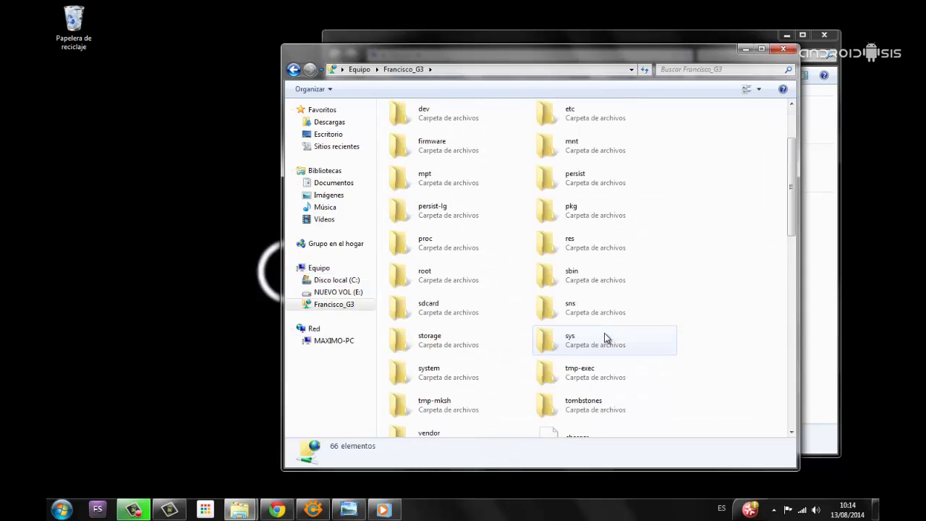
pyautogui.scroll(-2, 607, 338)
pyautogui.scroll(3, 606, 338)
pyautogui.scroll(-3, 607, 338)
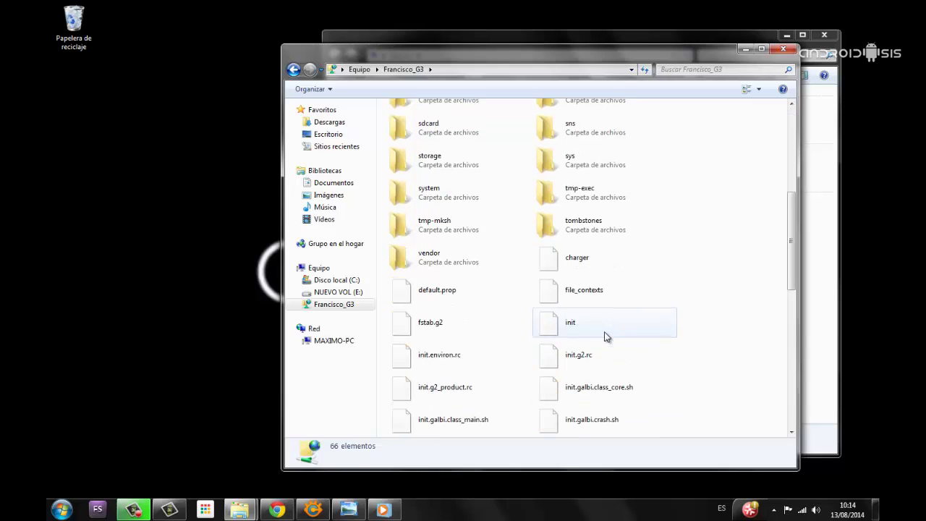
# Open the sdcard folder through the saved network location and browse its folders
pyautogui.scroll(2, 607, 337)
pyautogui.doubleClick(427, 313)
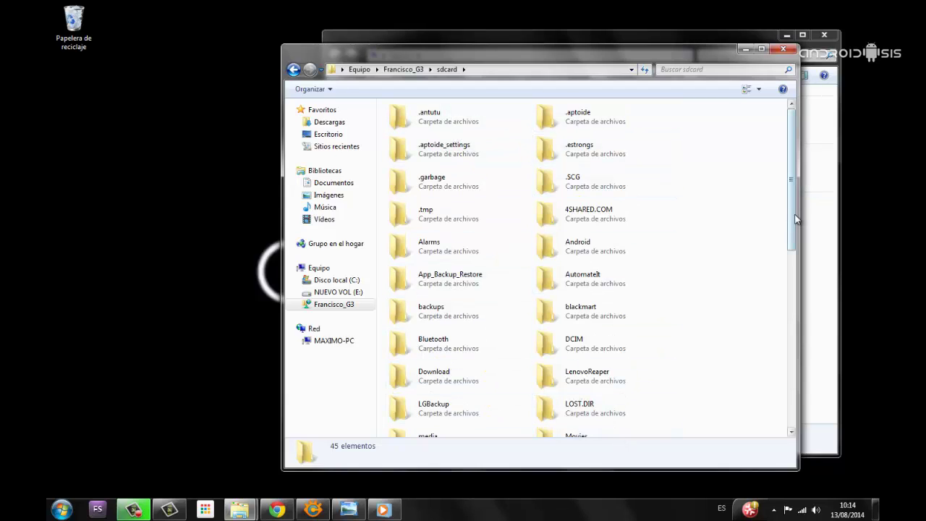
pyautogui.moveTo(793, 224)
pyautogui.mouseDown()
pyautogui.moveTo(793, 255)
pyautogui.moveTo(793, 227)
pyautogui.mouseUp()
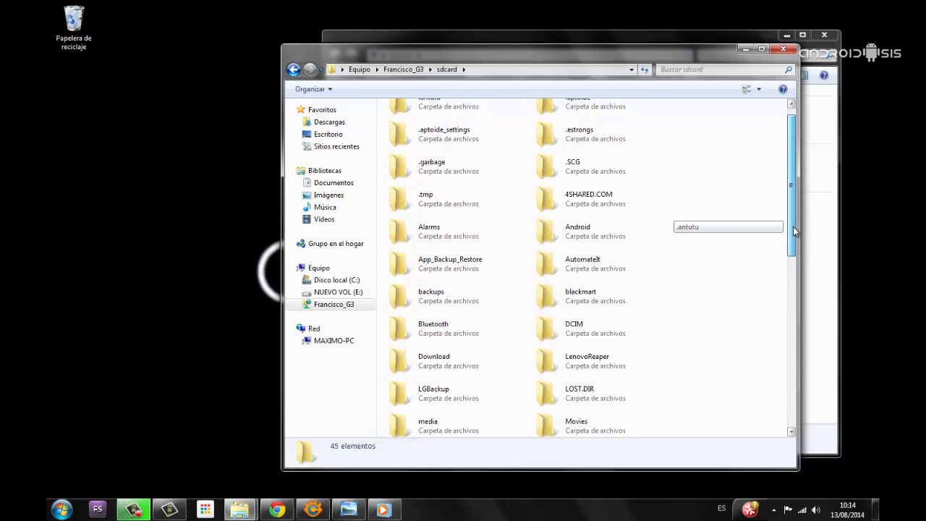
# Return to the device's root directory and open the system folder to view its contents
pyautogui.click(294, 69)
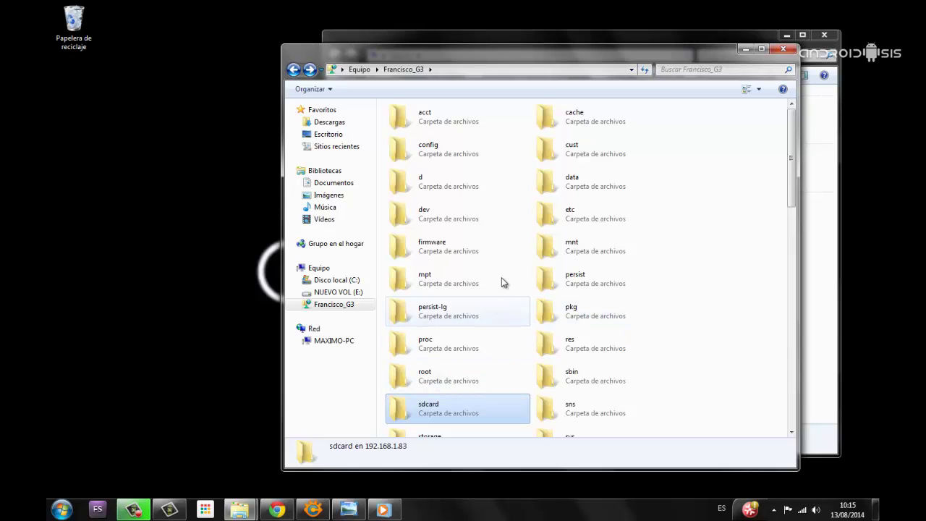
pyautogui.scroll(-8, 630, 350)
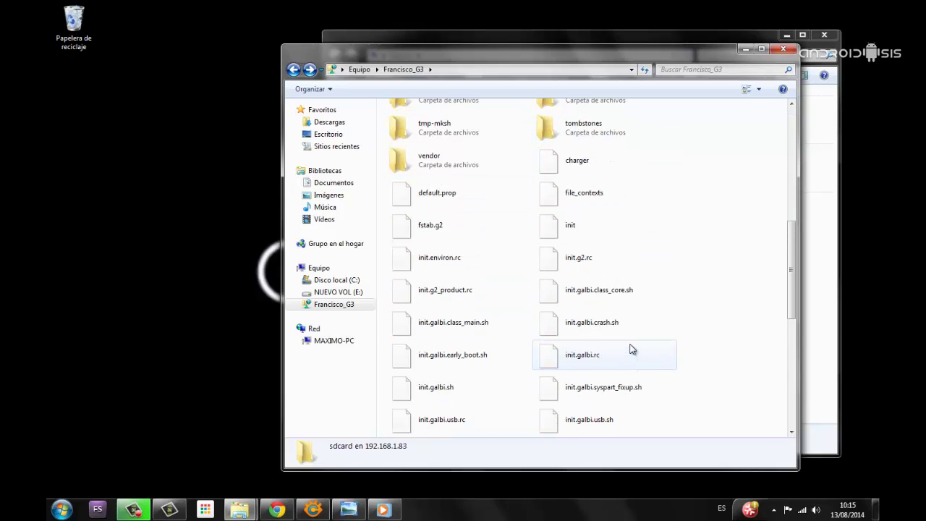
pyautogui.scroll(3, 630, 351)
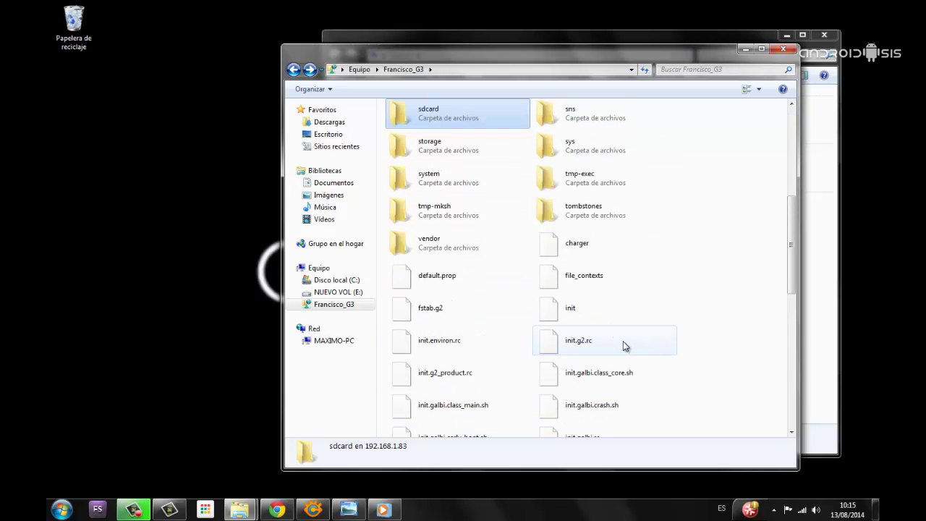
pyautogui.doubleClick(426, 180)
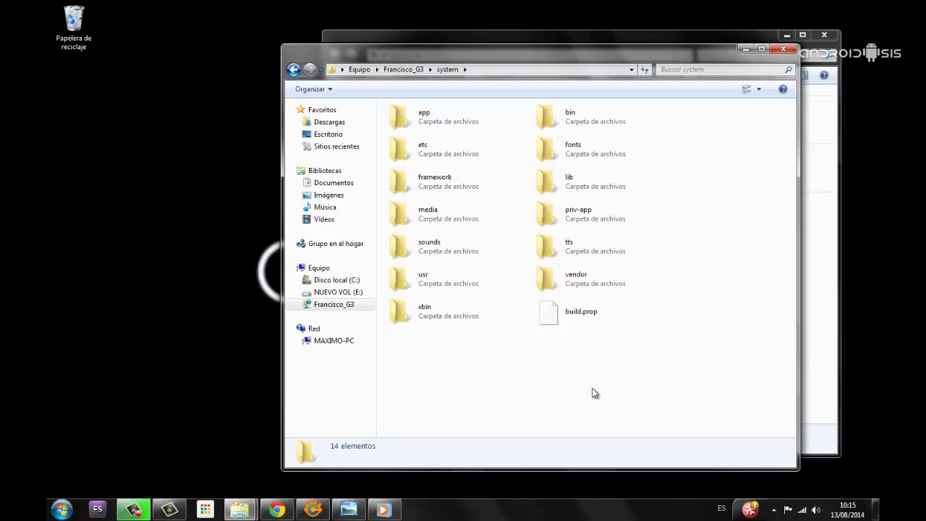
# Go back from the system folder to the root directory and reopen the sdcard folder
pyautogui.click(295, 71)
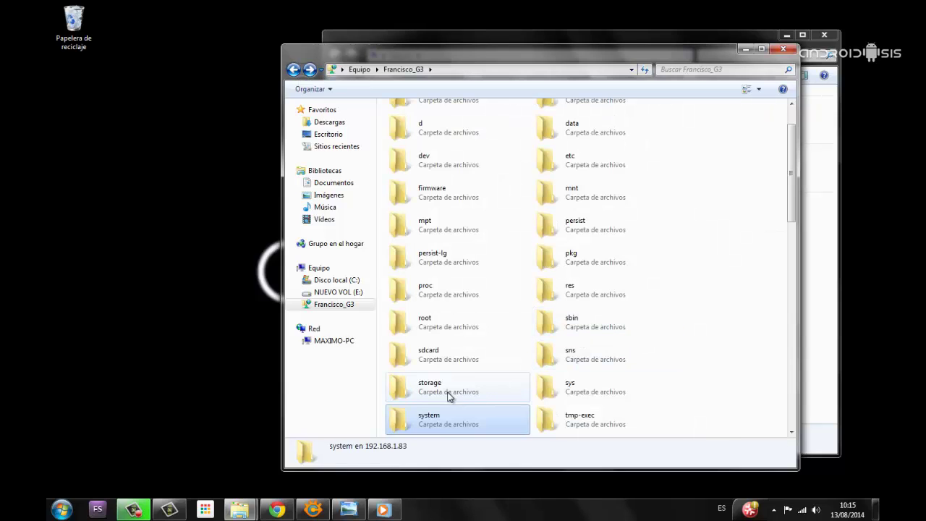
pyautogui.click(460, 358)
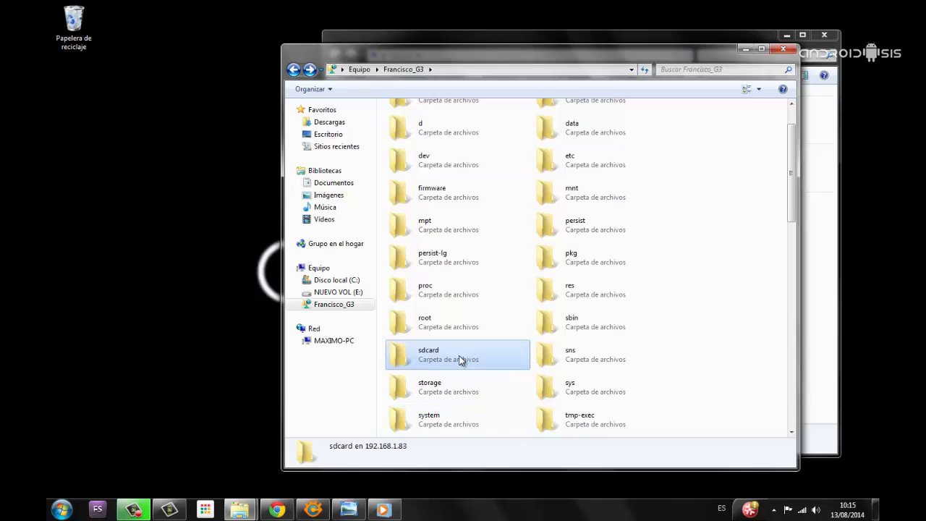
pyautogui.doubleClick(461, 360)
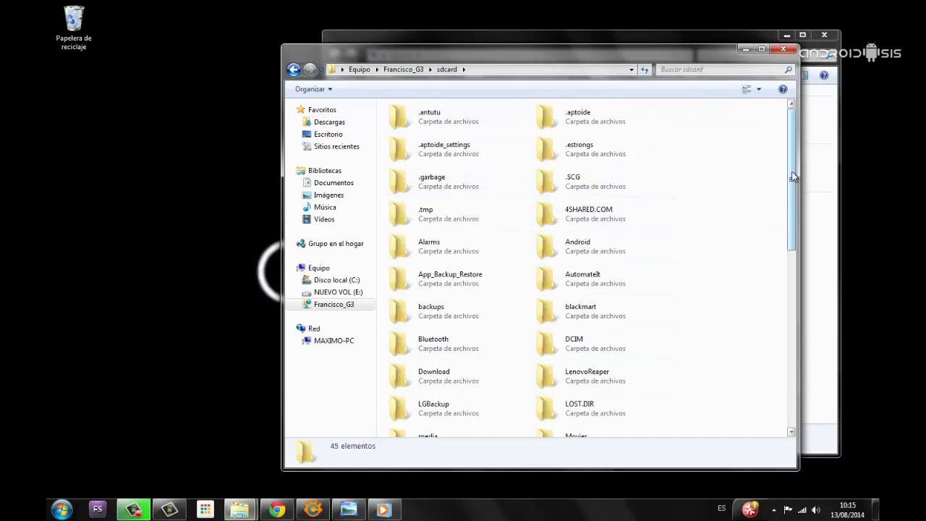
# Look through the folders in the phone's sdcard directory and open the Music folder
pyautogui.moveTo(794, 177)
pyautogui.mouseDown()
pyautogui.moveTo(779, 358)
pyautogui.moveTo(793, 308)
pyautogui.moveTo(789, 164)
pyautogui.mouseUp()
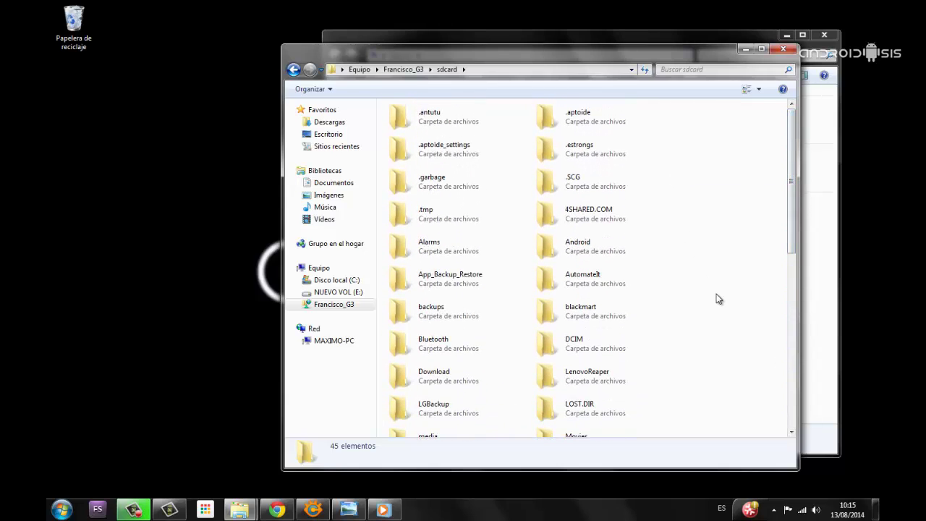
pyautogui.scroll(-4, 717, 294)
pyautogui.scroll(2, 717, 294)
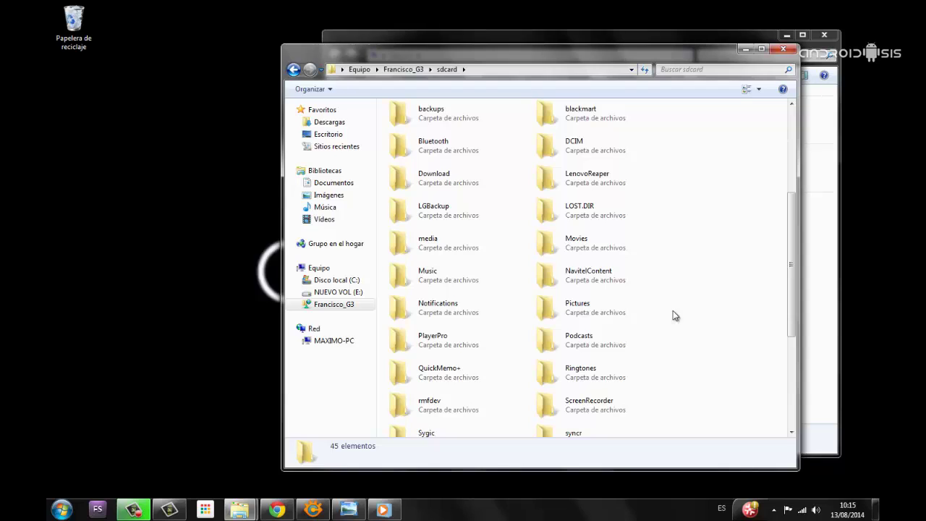
pyautogui.click(436, 280)
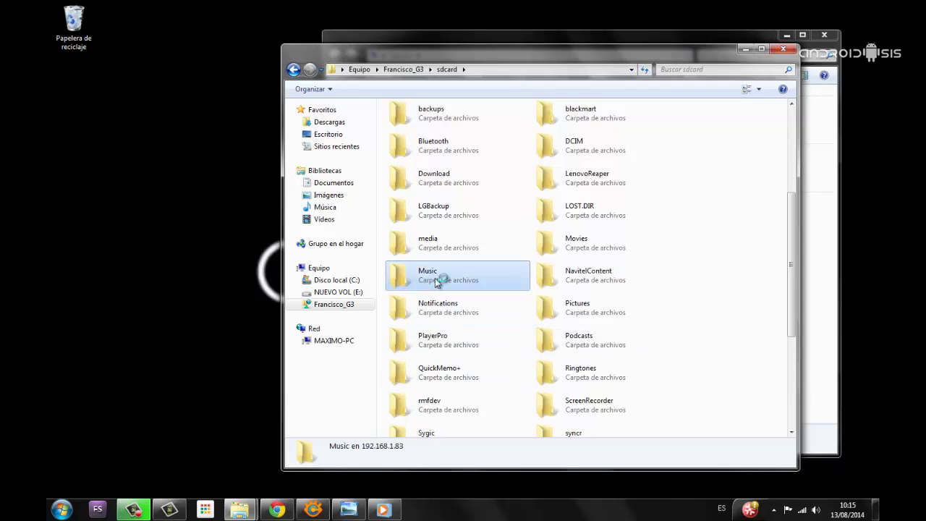
pyautogui.doubleClick(435, 280)
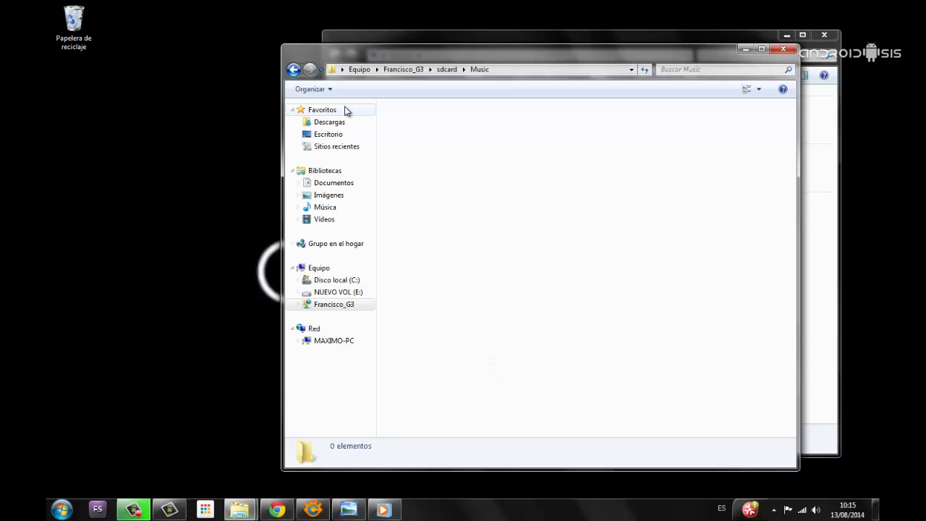
# Go back from Music to the sdcard directory and open the syncr folder to view its contents
pyautogui.click(294, 69)
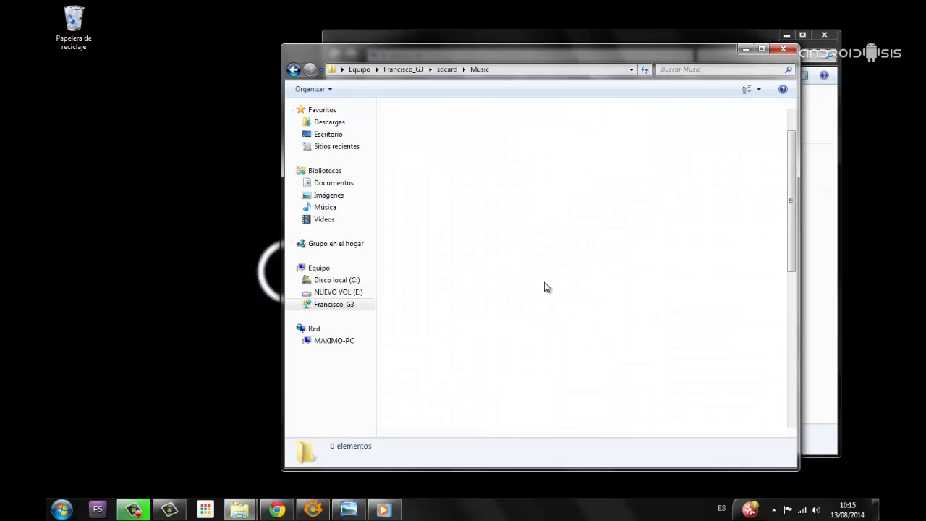
pyautogui.scroll(-10, 666, 320)
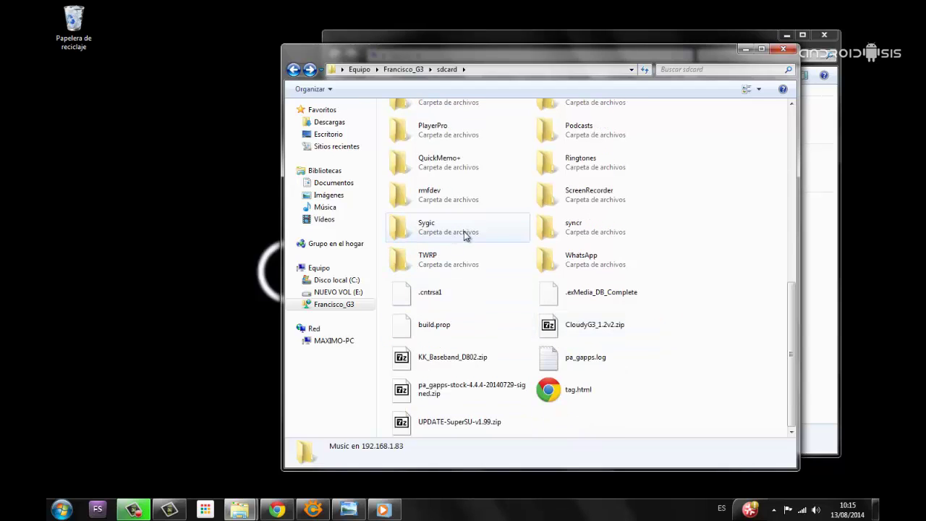
pyautogui.doubleClick(587, 231)
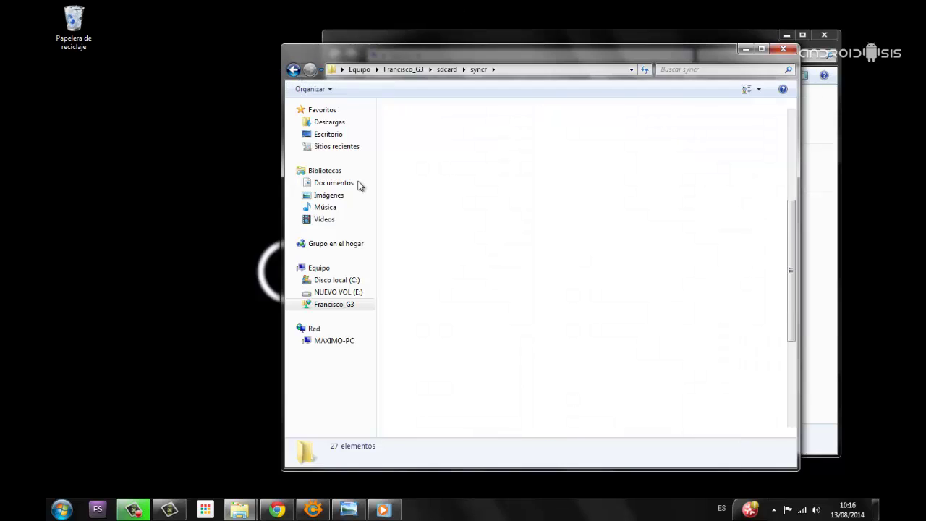
# Return to the sdcard directory, open the App_Backup_Restore folder and look through its APK files
pyautogui.scroll(5, 517, 378)
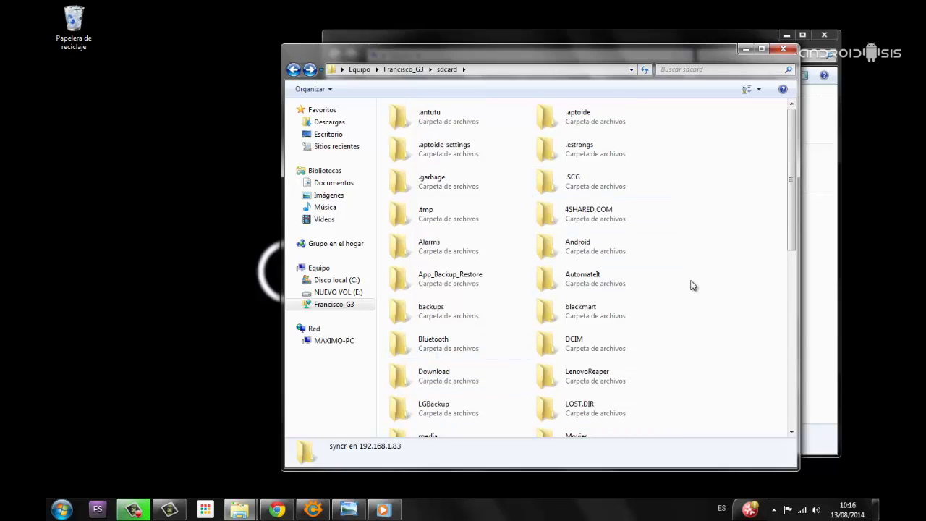
pyautogui.click(474, 287)
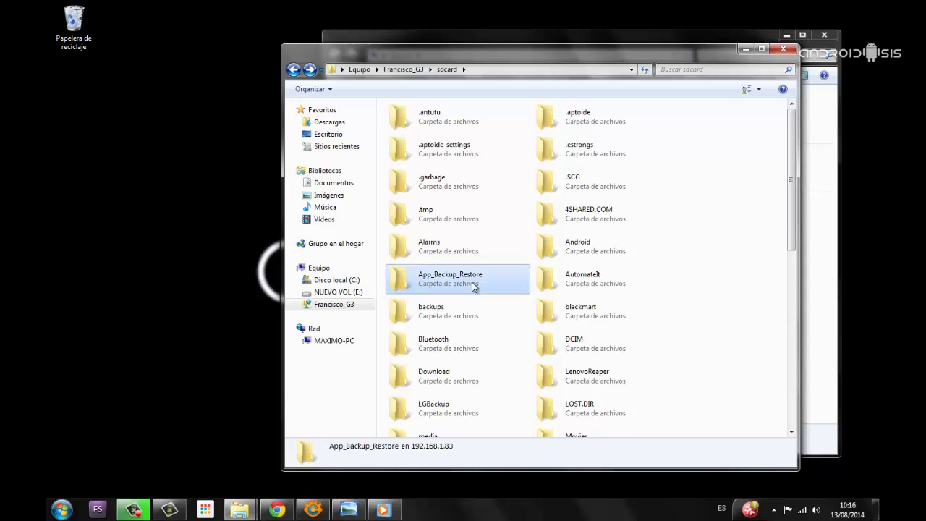
pyautogui.doubleClick(474, 287)
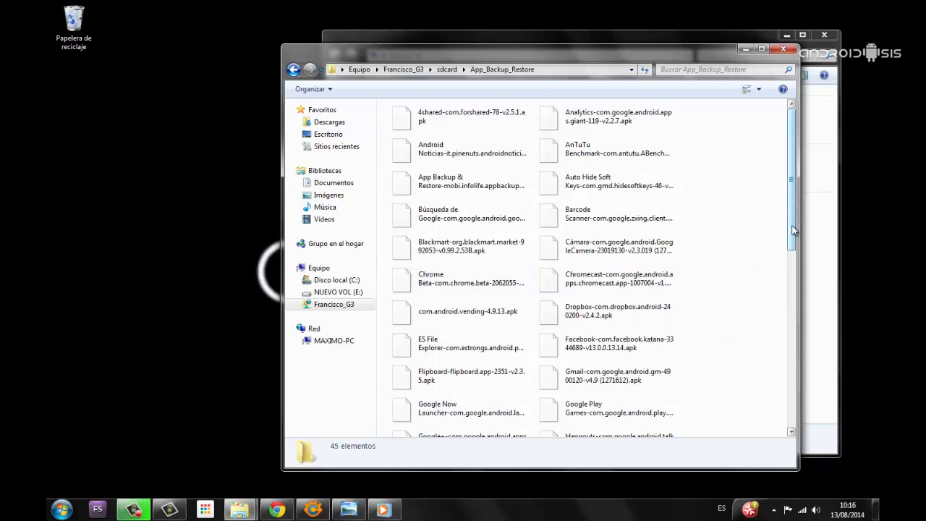
pyautogui.scroll(-5, 786, 221)
pyautogui.scroll(4, 778, 219)
pyautogui.scroll(1, 779, 218)
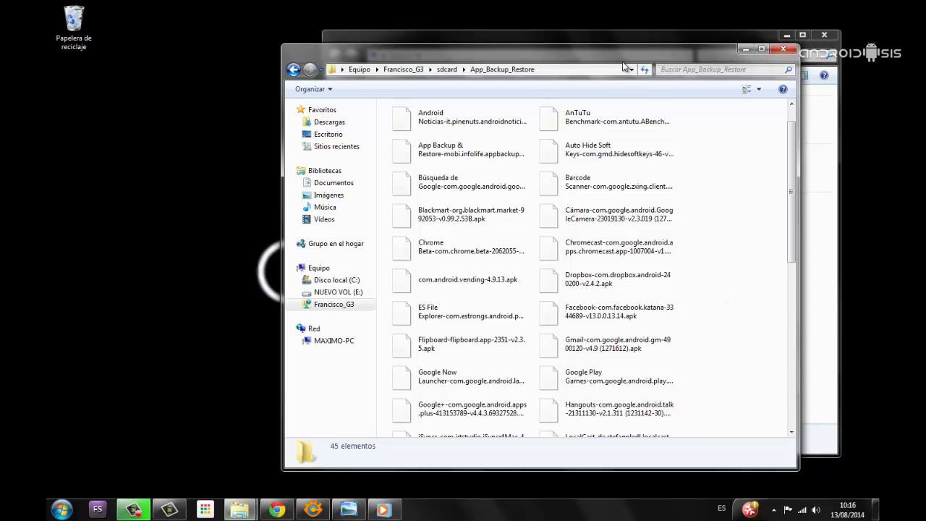
# Move the App_Backup_Restore window clear of the Equipo window behind it, review its first APK files and close it
pyautogui.moveTo(624, 49); pyautogui.dragTo(553, 55)
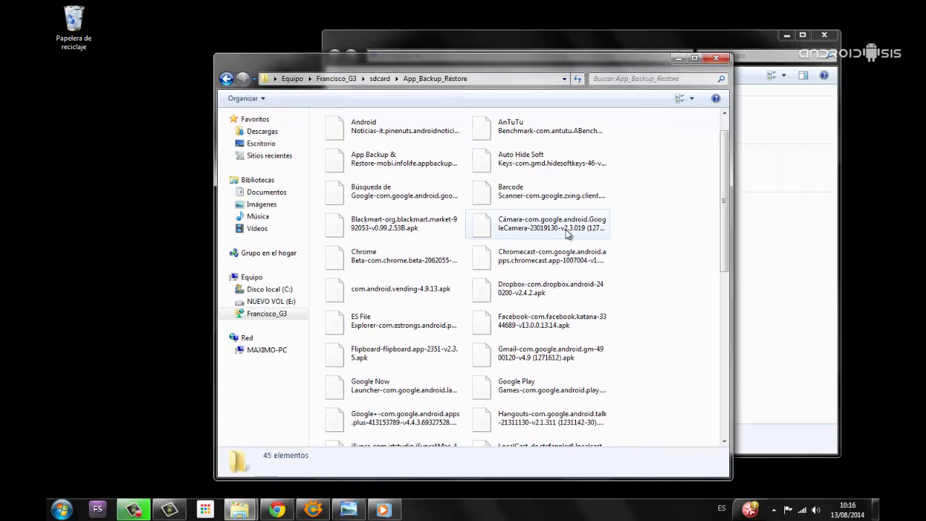
pyautogui.moveTo(721, 233)
pyautogui.mouseDown()
pyautogui.moveTo(724, 403)
pyautogui.moveTo(725, 237)
pyautogui.moveTo(710, 221)
pyautogui.mouseUp()
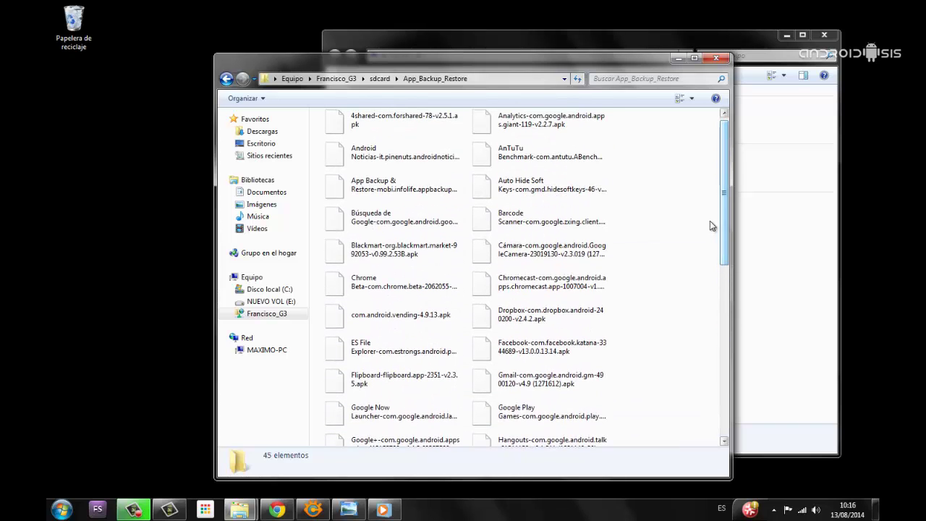
pyautogui.click(716, 58)
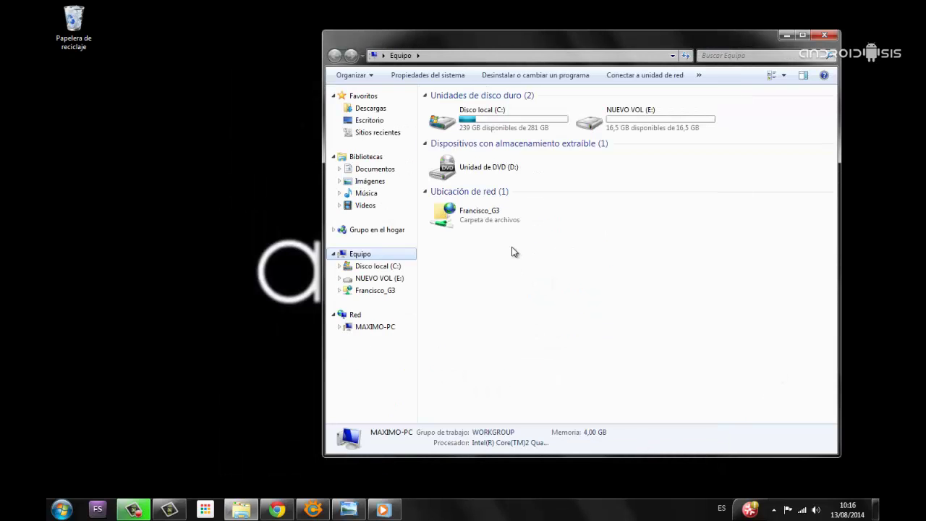
# Reopen the phone's saved network location from Equipo to review its root folders, and close the window
pyautogui.doubleClick(475, 215)
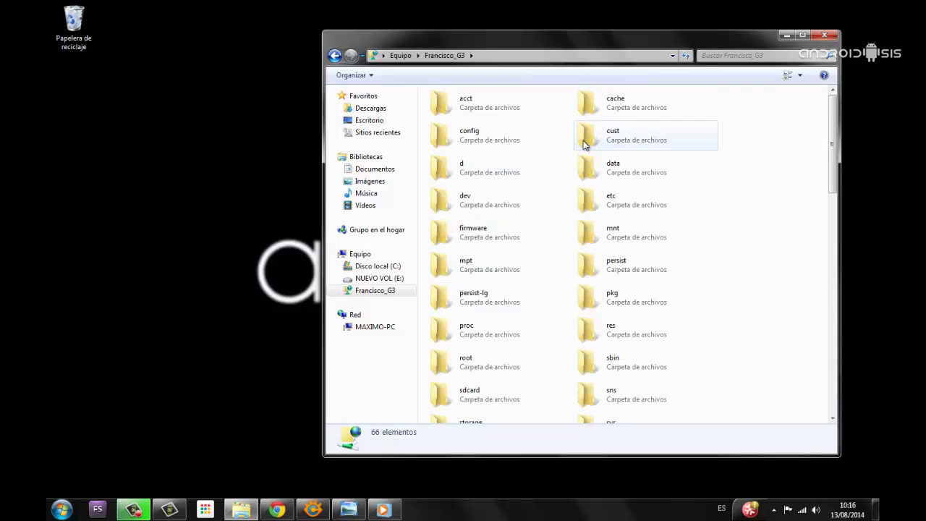
pyautogui.scroll(-3, 654, 345)
pyautogui.scroll(3, 654, 346)
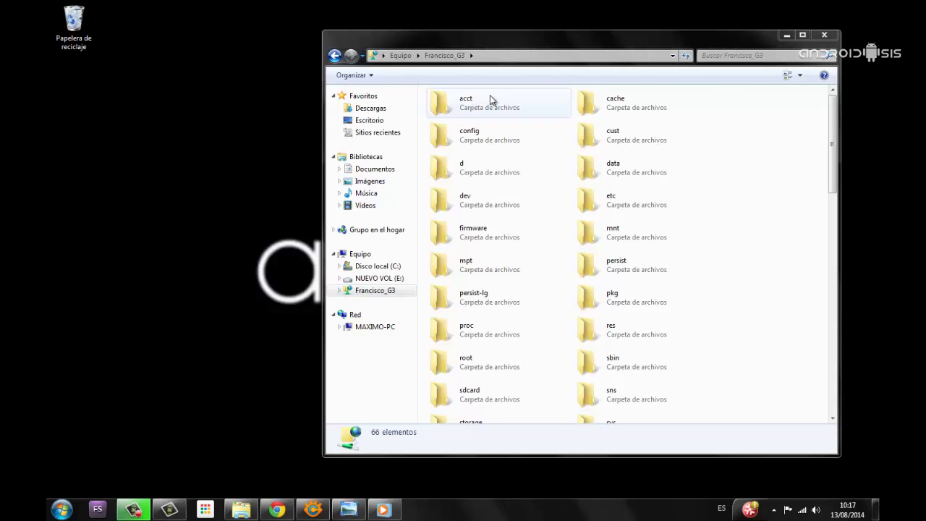
pyautogui.click(686, 56)
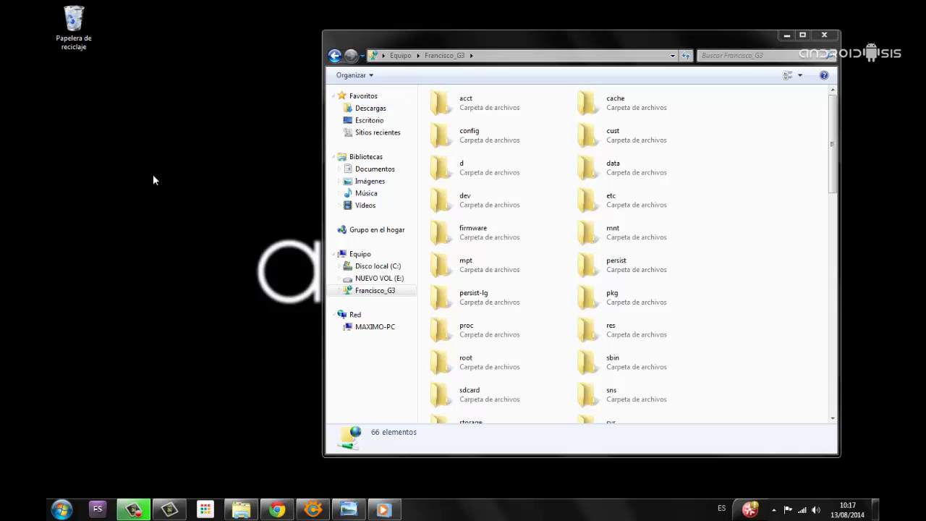
pyautogui.click(825, 36)
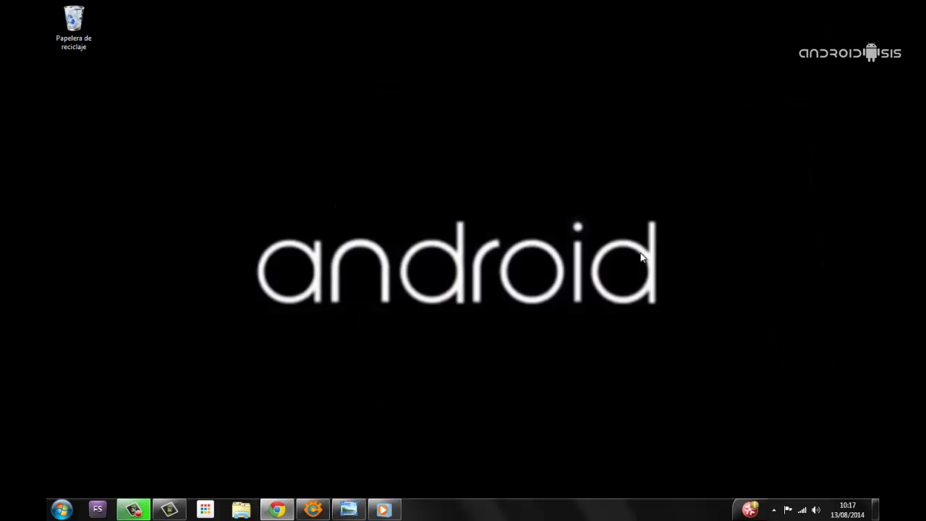